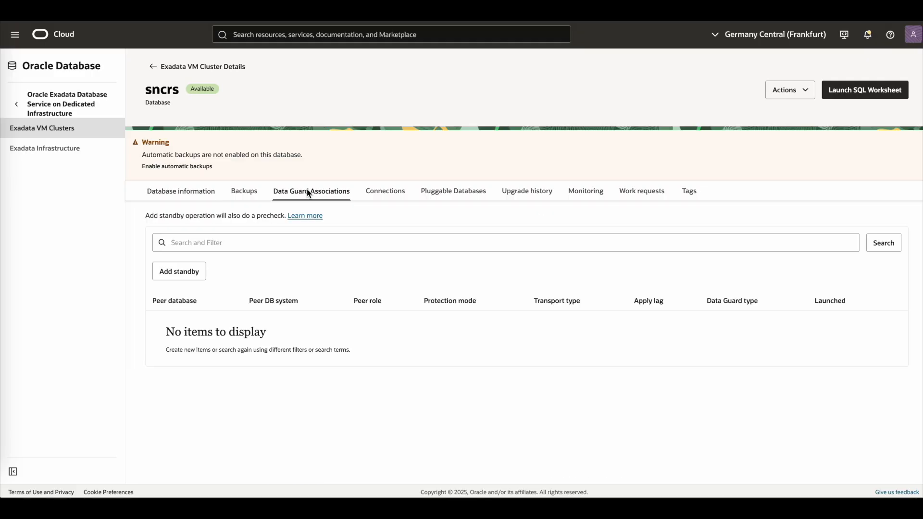
- Start adding a standby, choosing availability domain bWnP:EU-FRANKFURT-1-AD-1 and service Exadata Database Service on Exascale Infrastructure
click(193, 273)
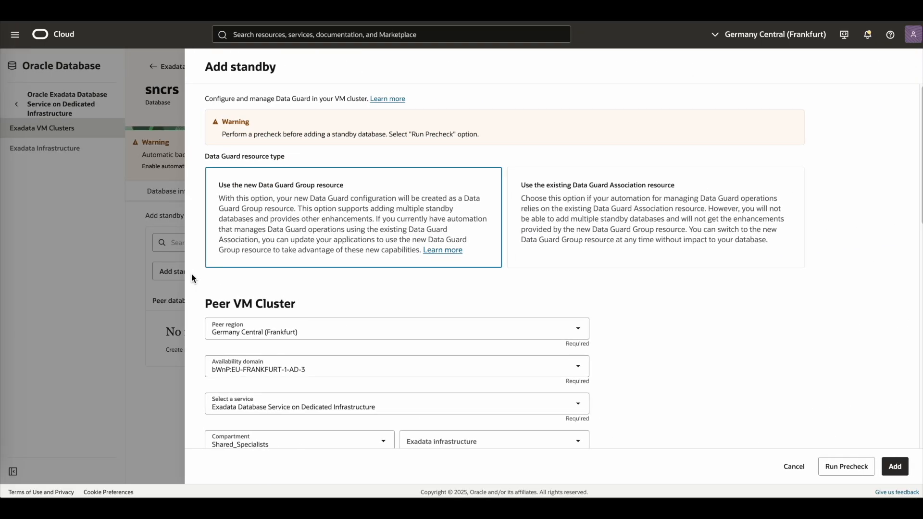
click(371, 368)
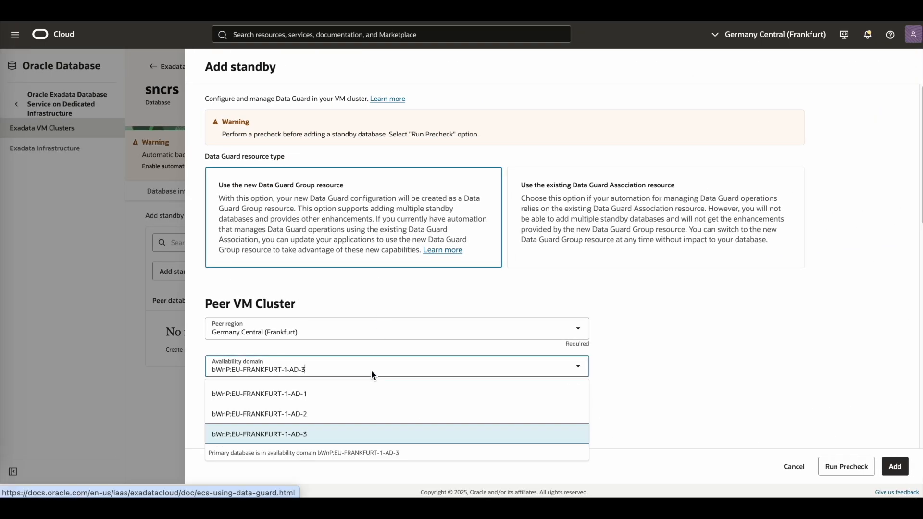
click(355, 391)
click(359, 407)
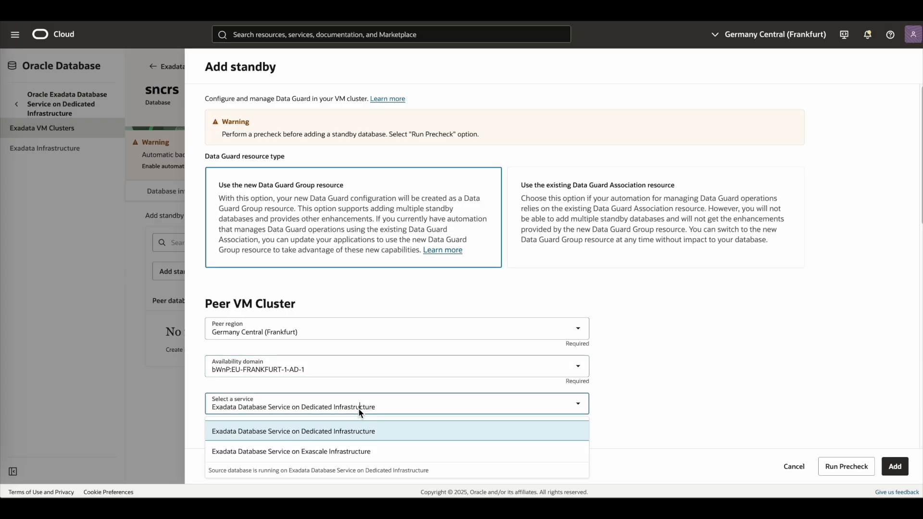
click(355, 452)
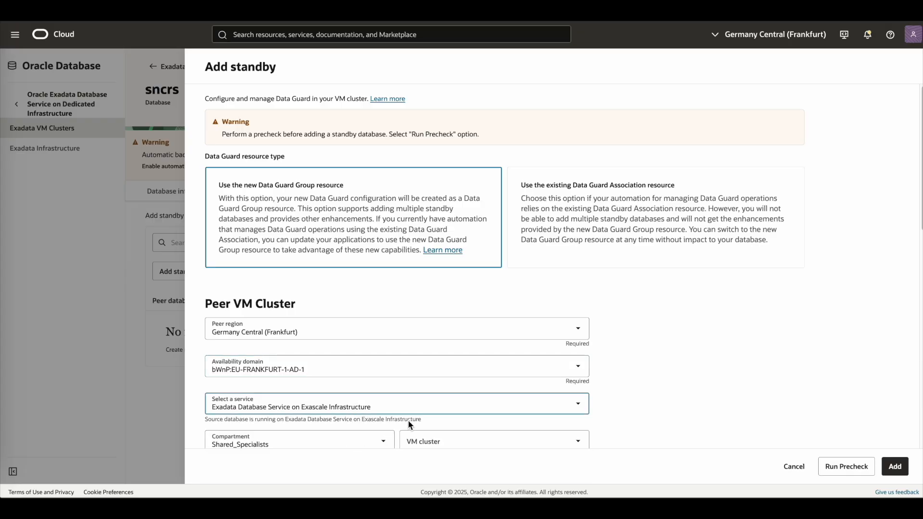
- Select snexaxs as the peer VM cluster
scroll(407, 420, down, 4)
click(458, 245)
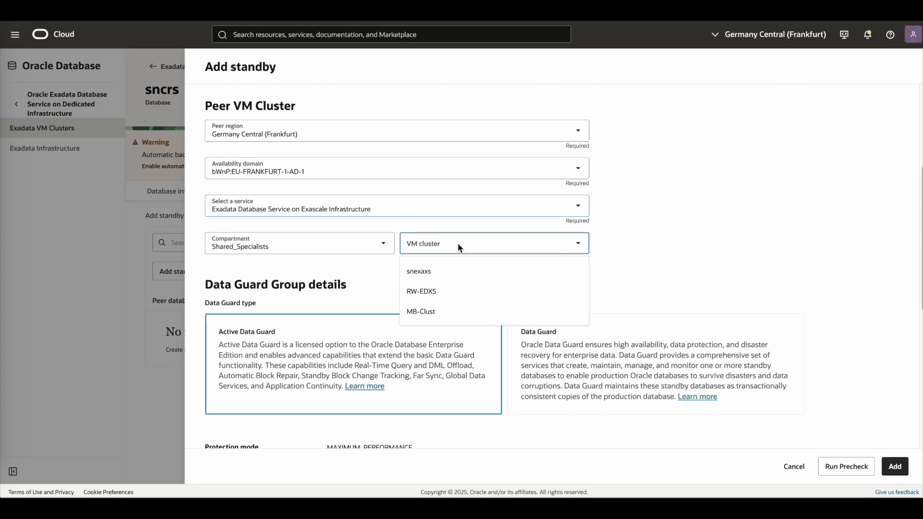
click(448, 272)
- Choose dbhome-23-8 (23.8.0.25.04) as the standby's Database Home
scroll(443, 397, down, 2)
scroll(443, 397, down, 5)
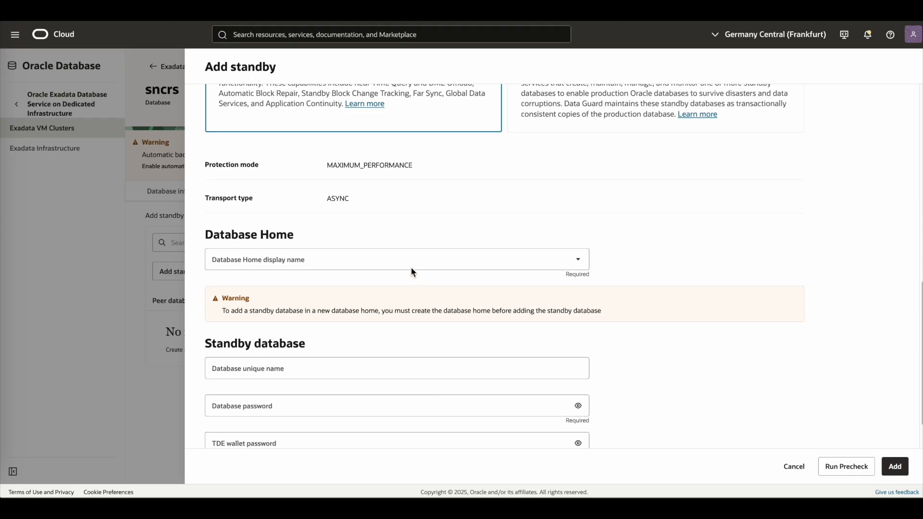
click(411, 260)
click(387, 281)
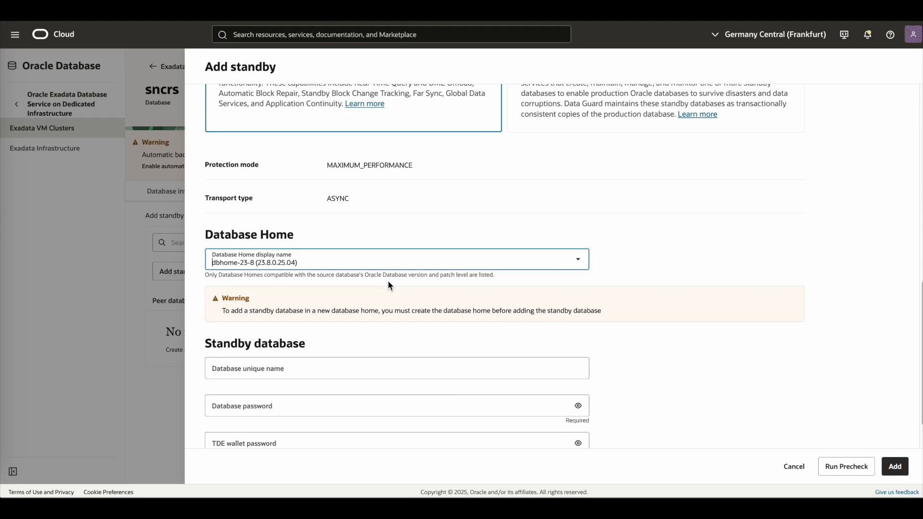
- Set the standby database unique name to sncrs_s
click(391, 372)
text(sncrs_s)
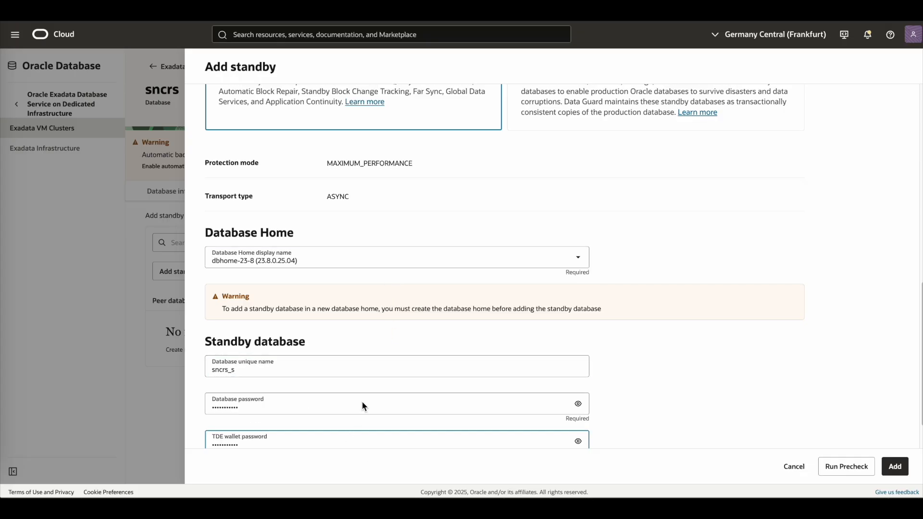
- Enter the database admin password and TDE wallet password, then run the precheck
scroll(362, 402, down, 1)
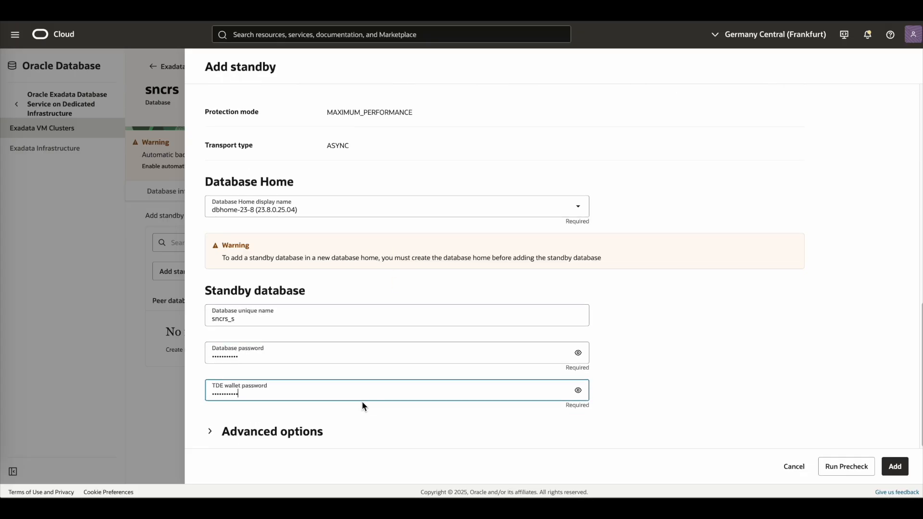
key(shift+Tab)
text(••••••)
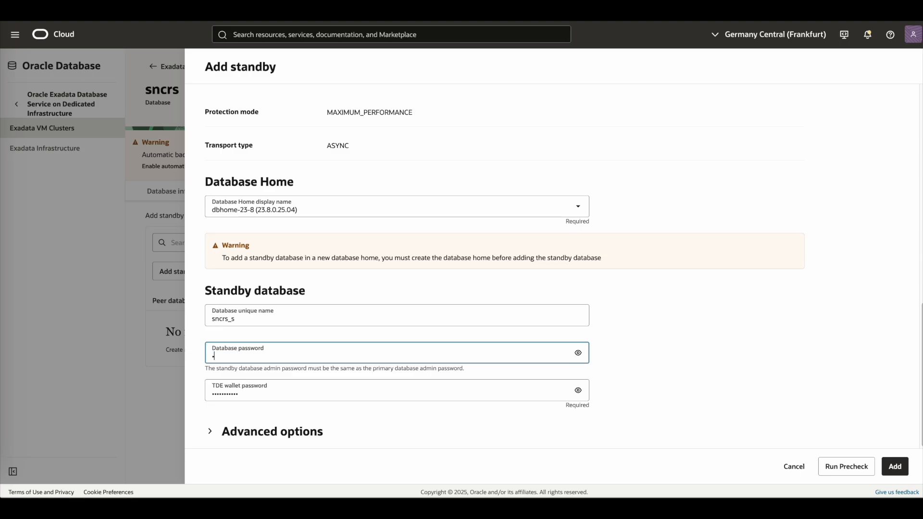
text(•••••)
key(Tab)
text(•••••••)
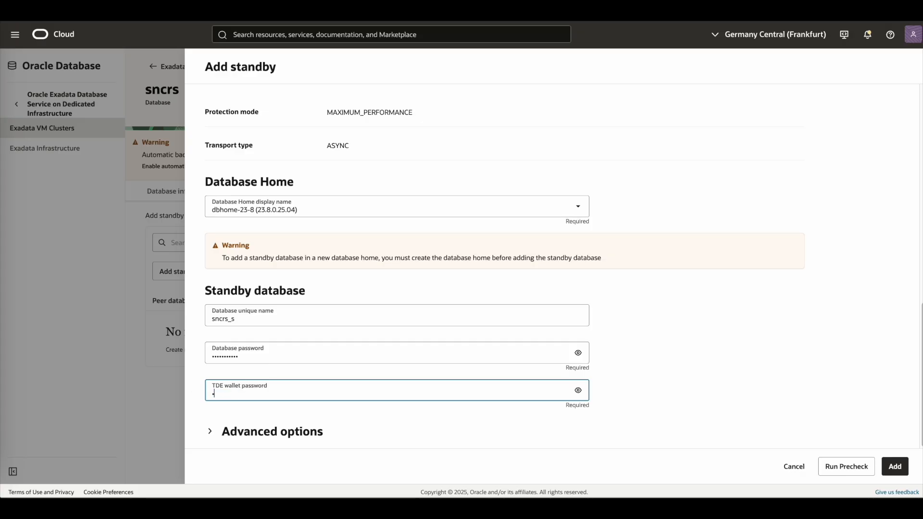
text(••••)
click(836, 467)
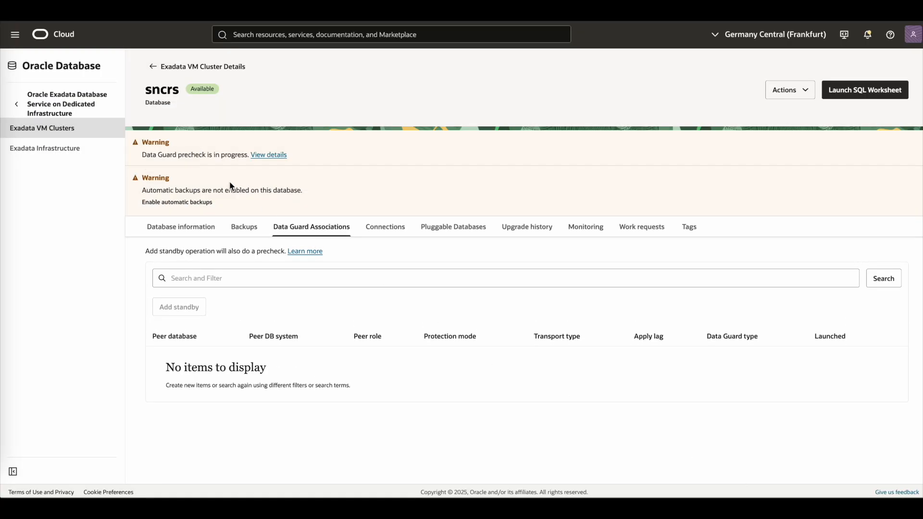
- Open the precheck work request and review its log messages and status details
click(267, 156)
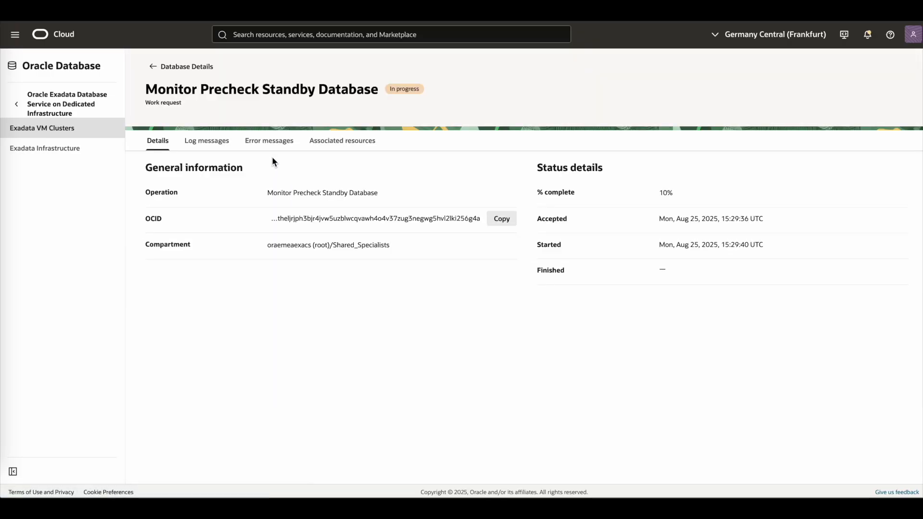
click(217, 143)
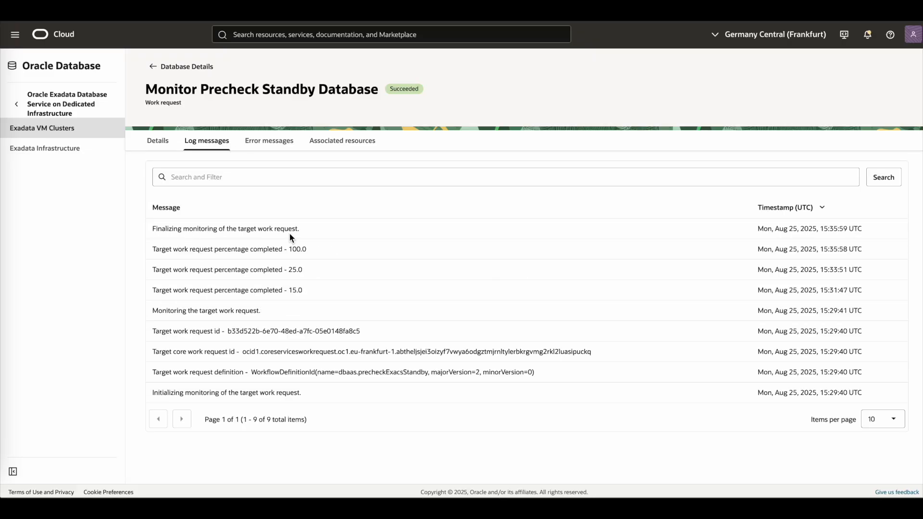
click(158, 143)
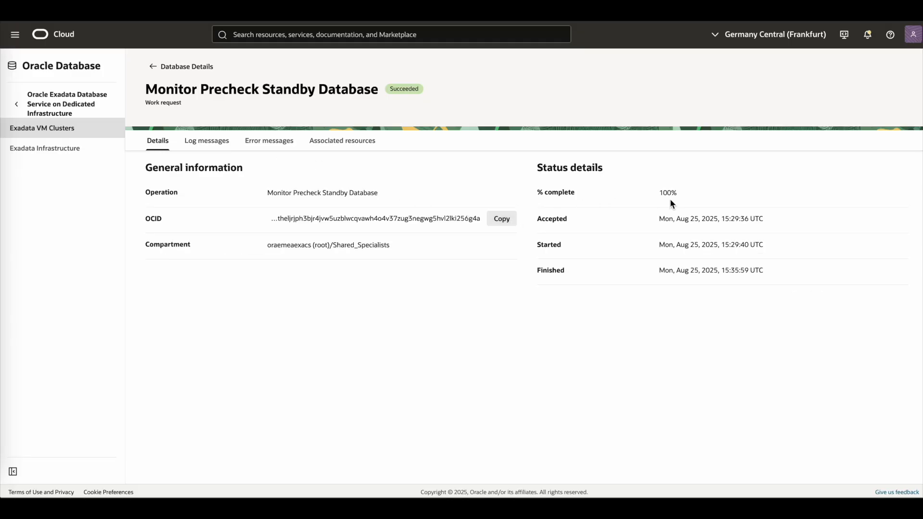
- Return to the sncrs database and reopen Add standby with domain AD-1 and the Exascale Infrastructure service
click(151, 66)
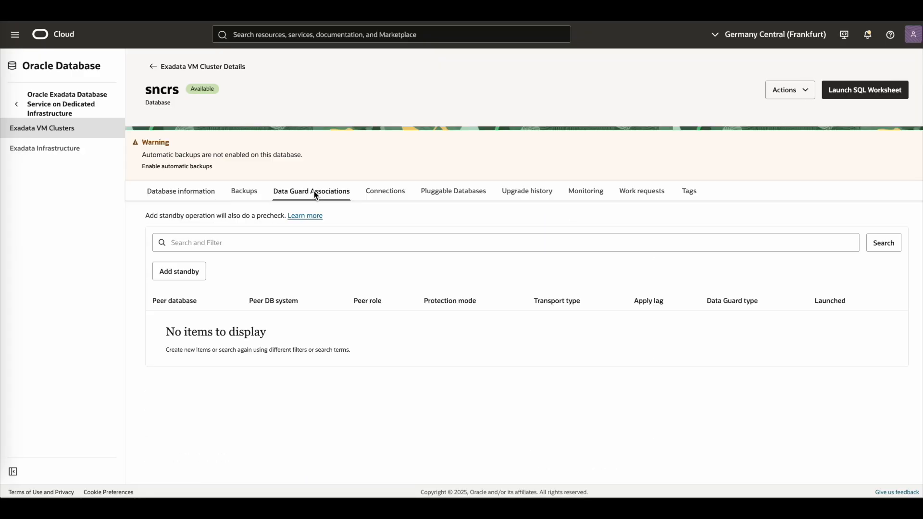
click(192, 268)
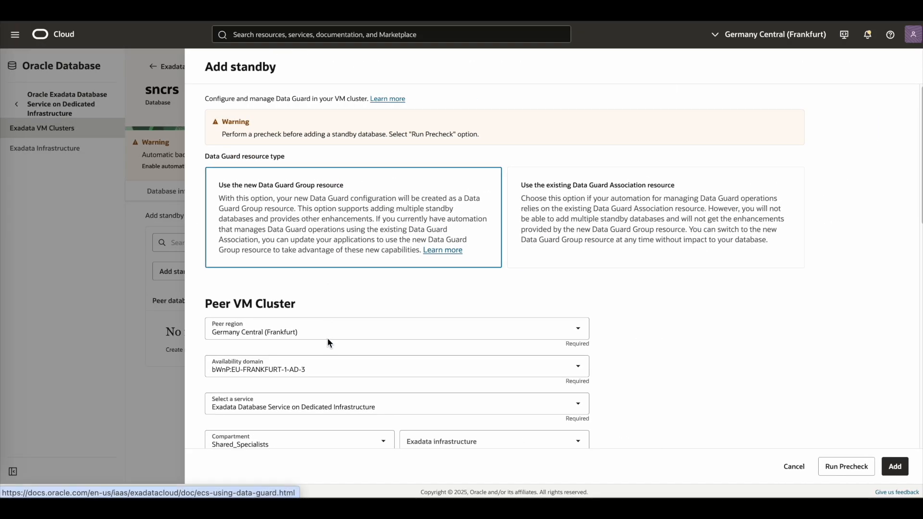
click(324, 361)
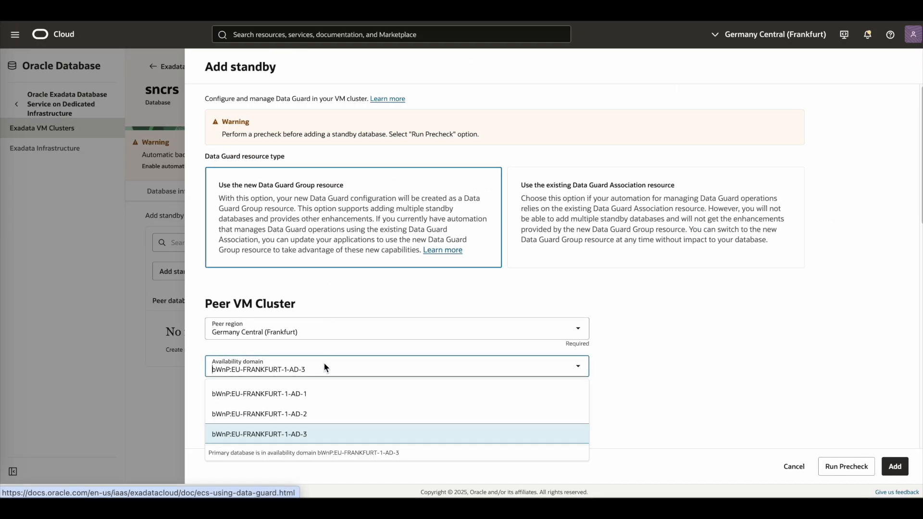
click(317, 389)
click(350, 408)
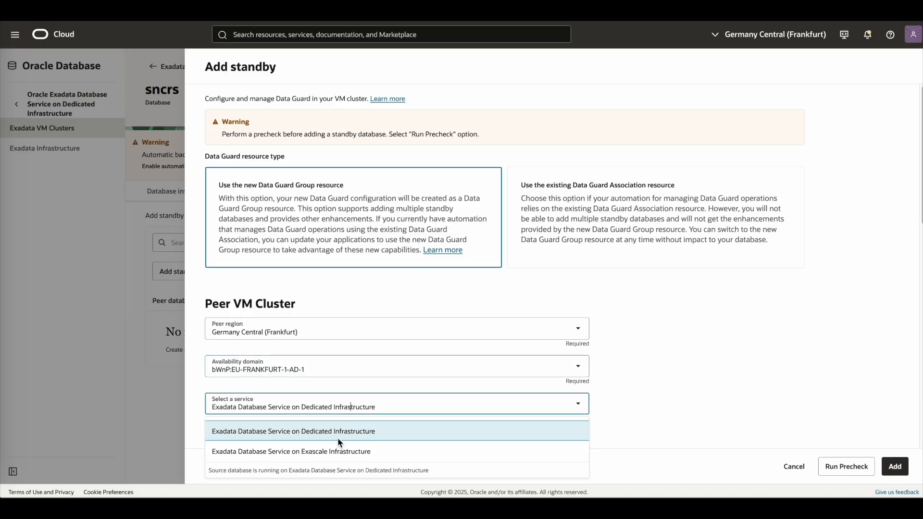
click(340, 450)
- Select snexaxs as the peer VM cluster
scroll(407, 443, down, 4)
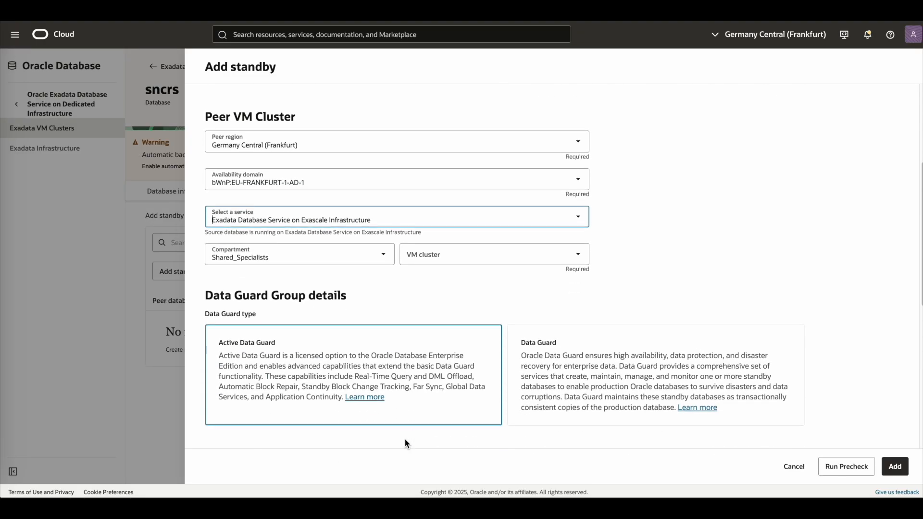
click(418, 258)
click(419, 283)
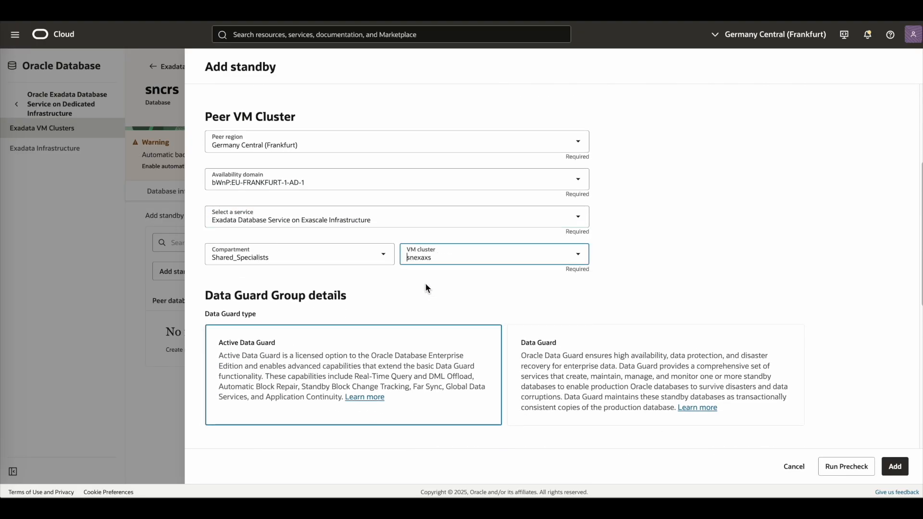
- Choose dbhome-23-8 (23.8.0.25.04) as the standby's Database Home
scroll(407, 364, down, 5)
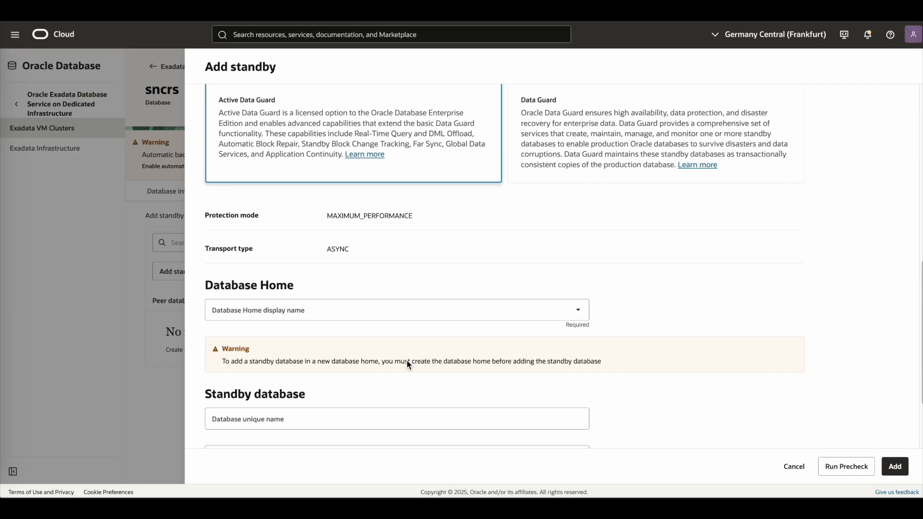
click(394, 312)
click(380, 333)
- Submit the standby database creation
scroll(380, 339, down, 1)
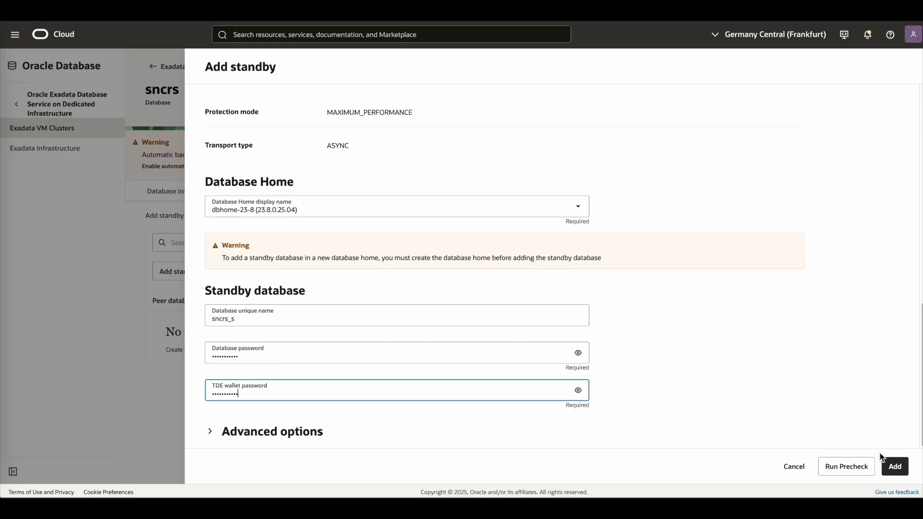
click(889, 469)
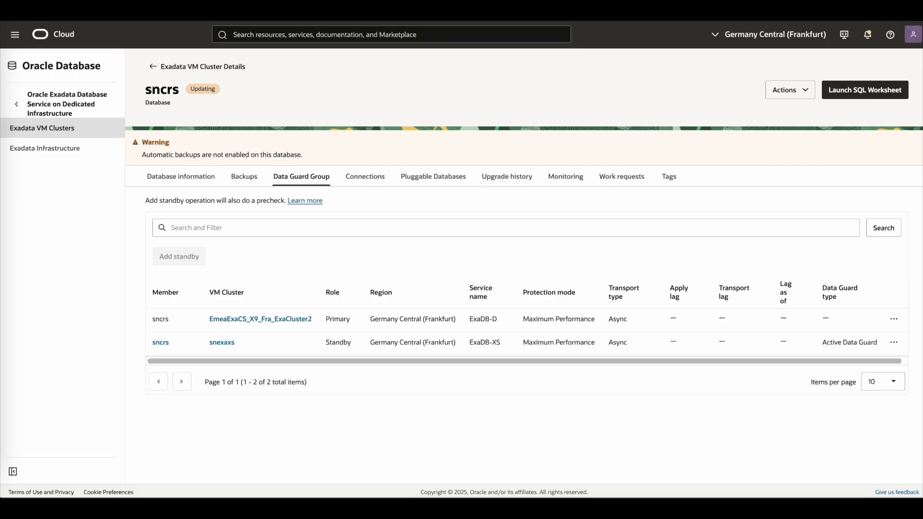
- Open the database's work requests and inspect the Monitor Create Standby Database request and its logs
click(614, 179)
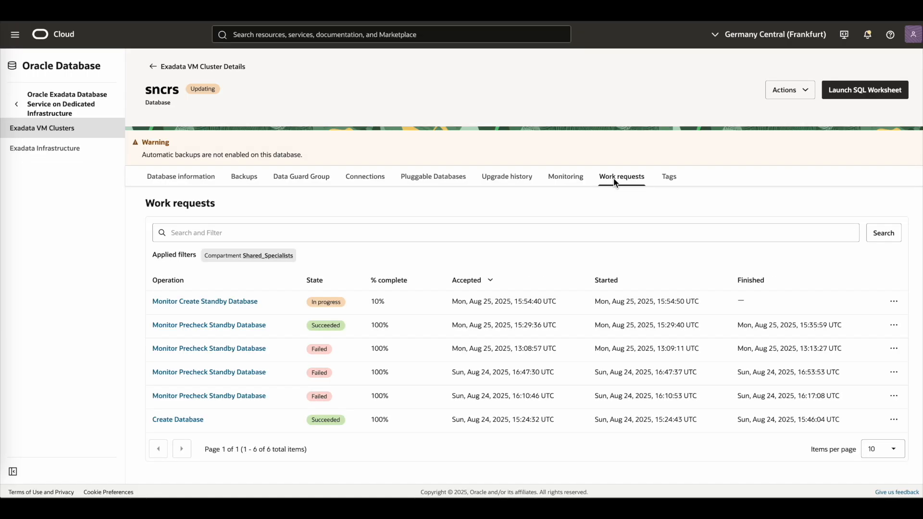
click(224, 302)
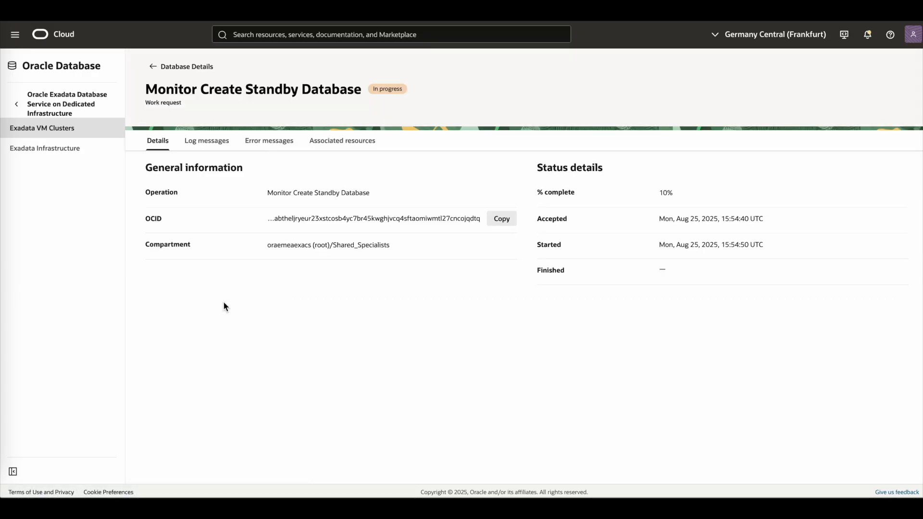
click(209, 143)
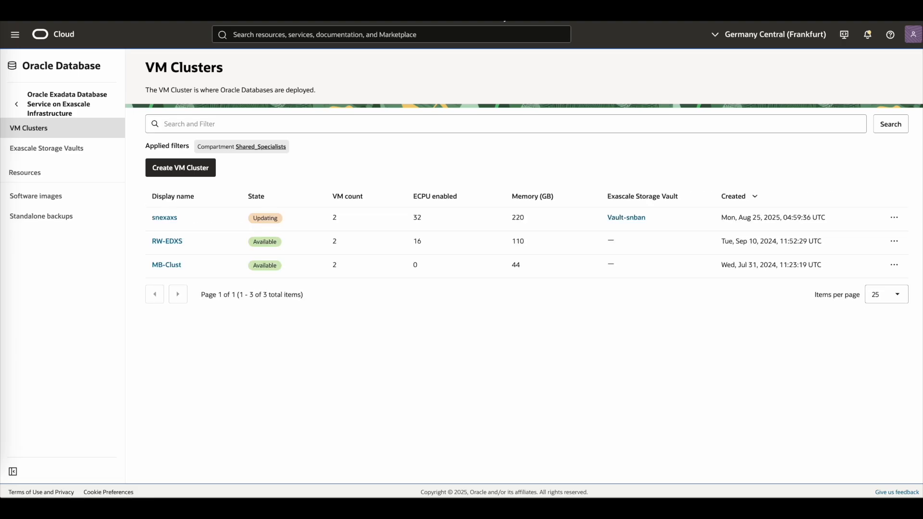
- Open the snexaxs VM cluster's work requests and inspect the Create Standby Database request's log messages
click(162, 222)
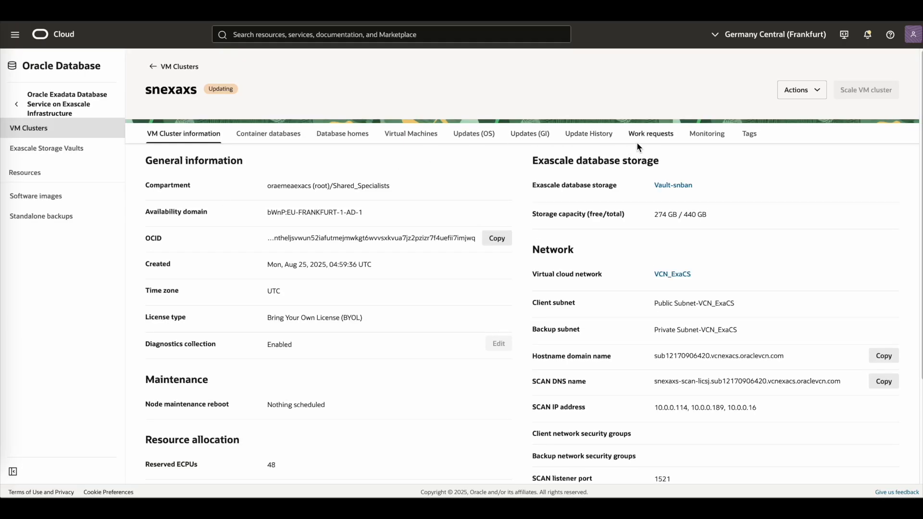
click(644, 140)
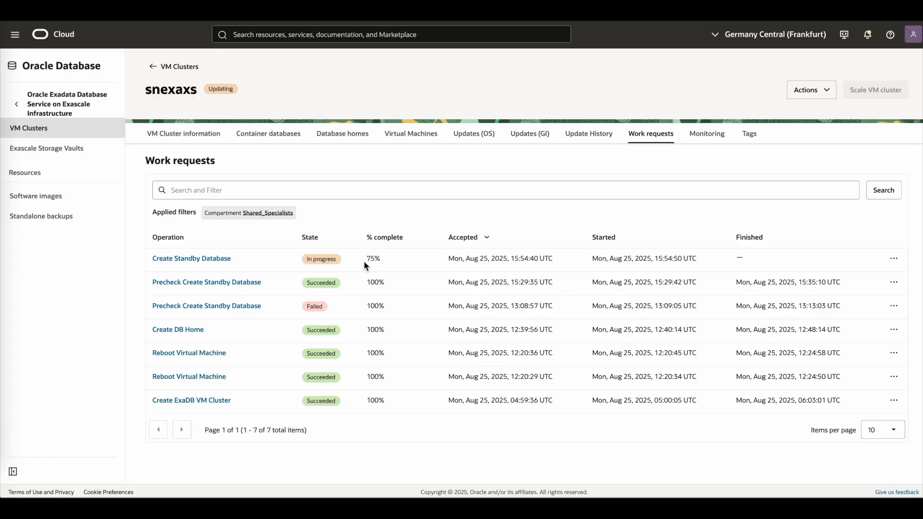
click(217, 260)
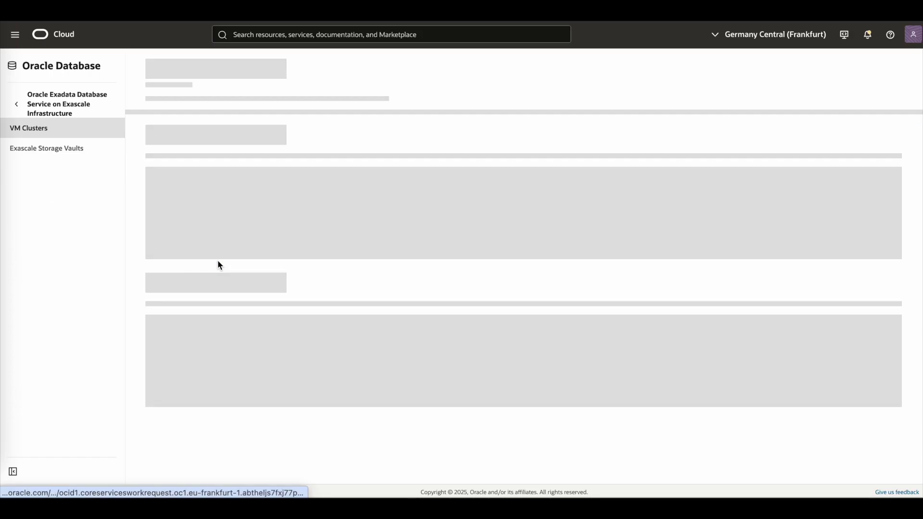
click(207, 143)
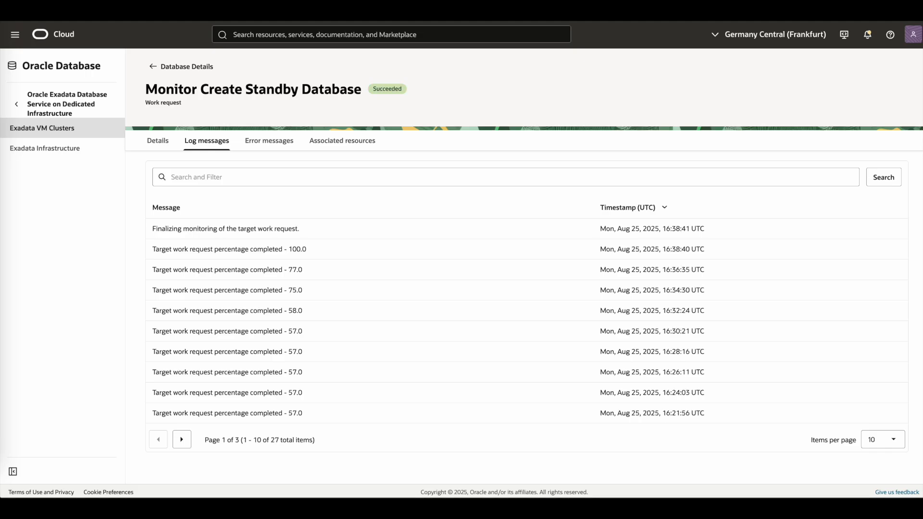
- Review the completed standby creation work requests' details and log messages from the sncrs database
click(158, 140)
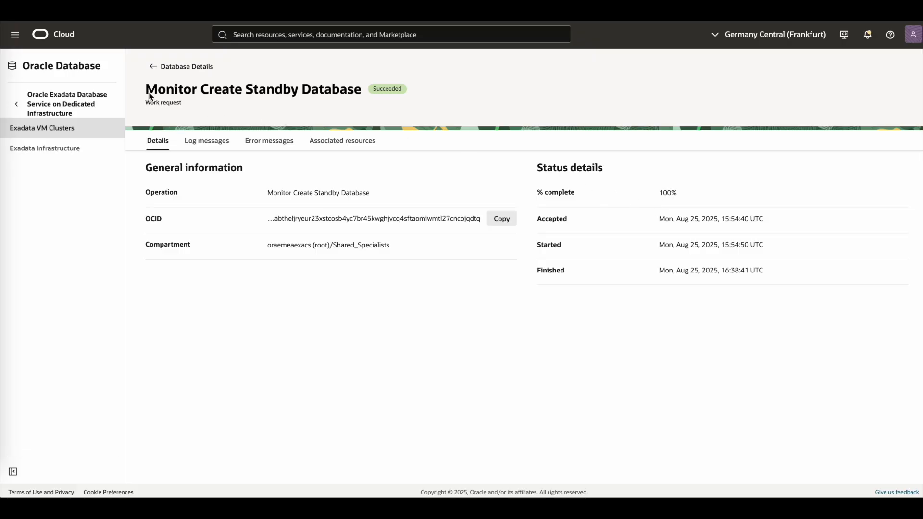
click(153, 66)
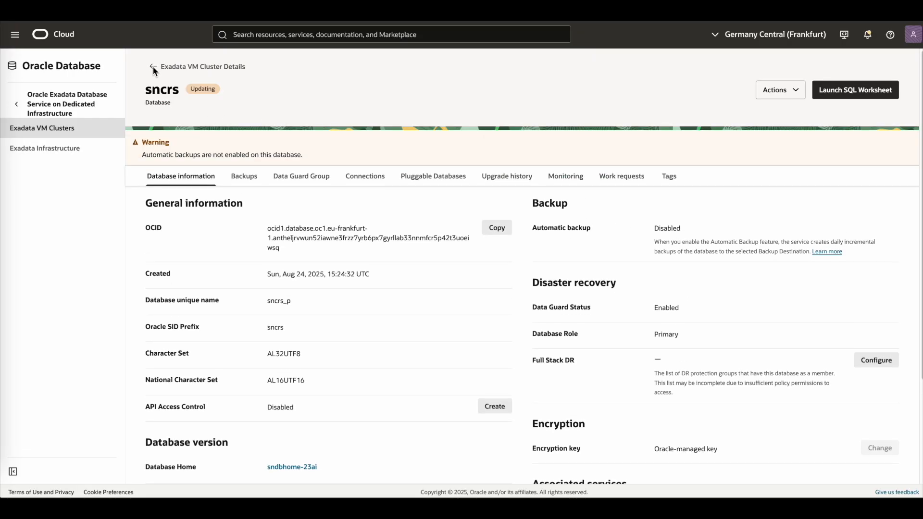
click(309, 193)
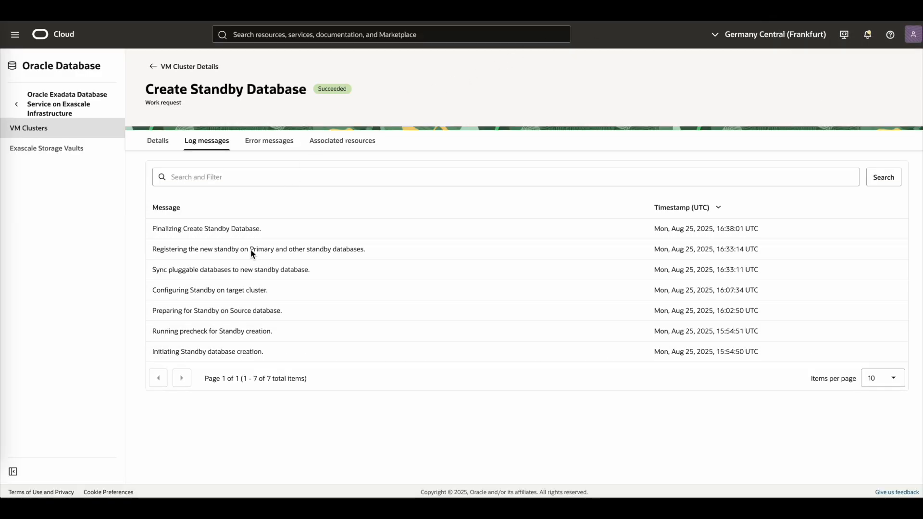
click(162, 145)
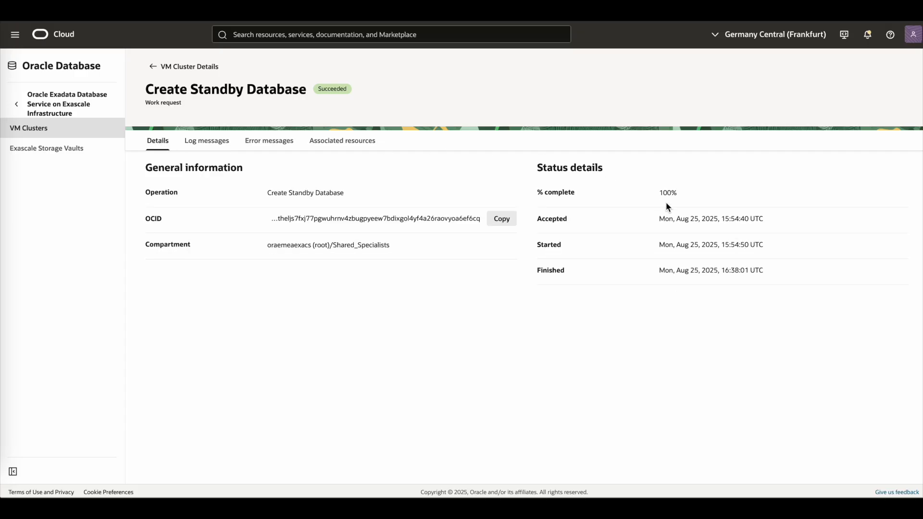
- Open the sncrs standby database from the snexaxs VM cluster's container databases
click(153, 68)
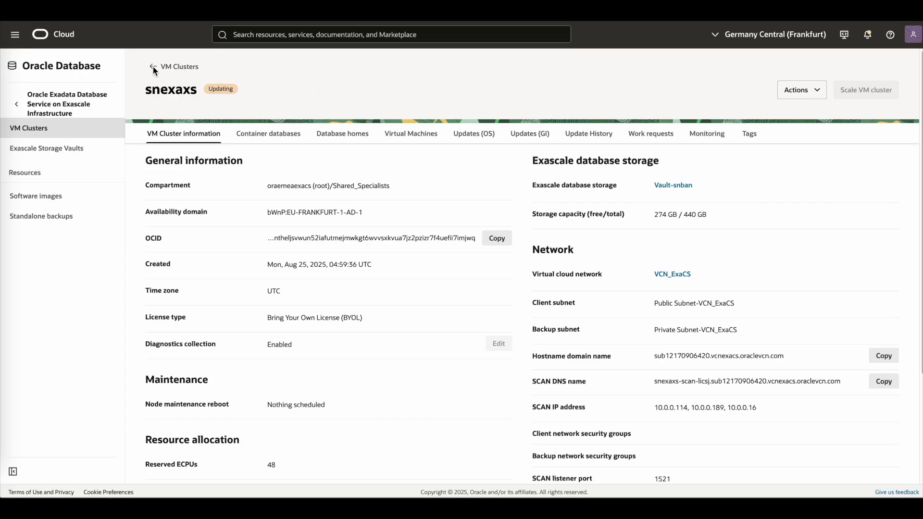
click(257, 139)
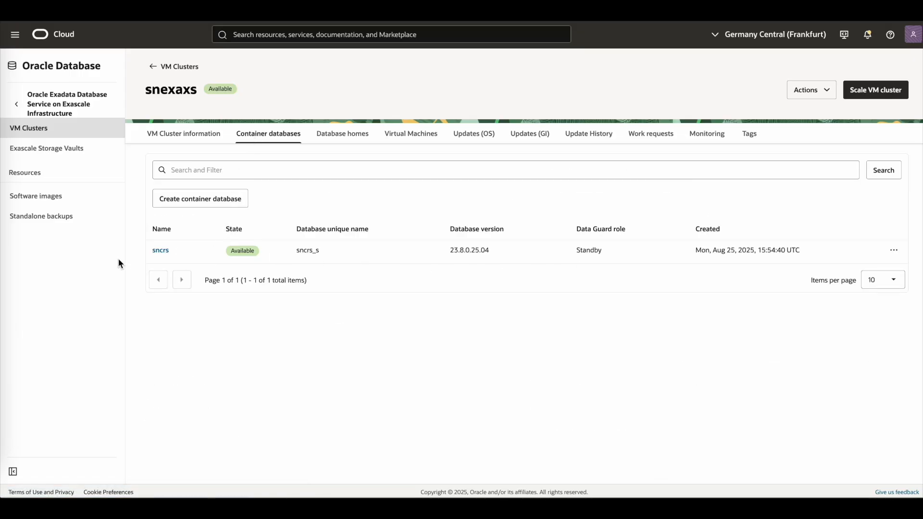
click(160, 251)
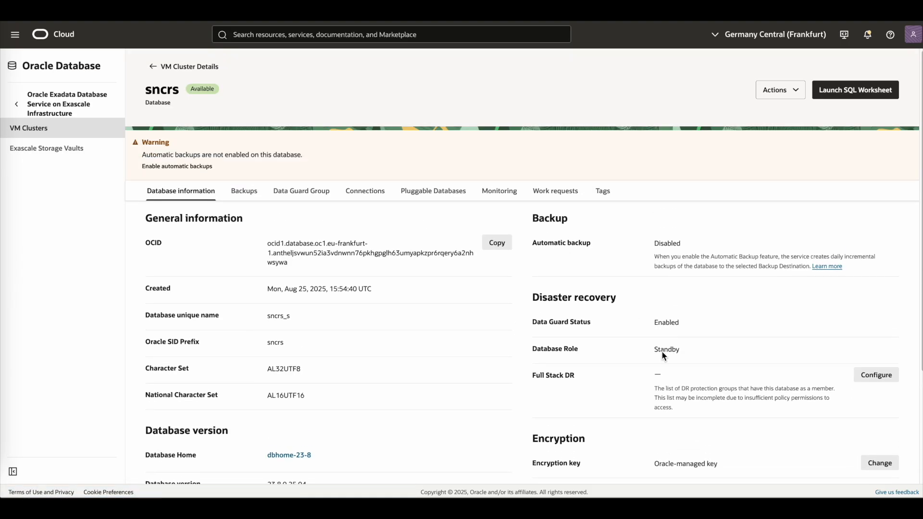
- Switch over the snexaxs standby member of the sncrs Data Guard group, entering the database admin password
click(304, 191)
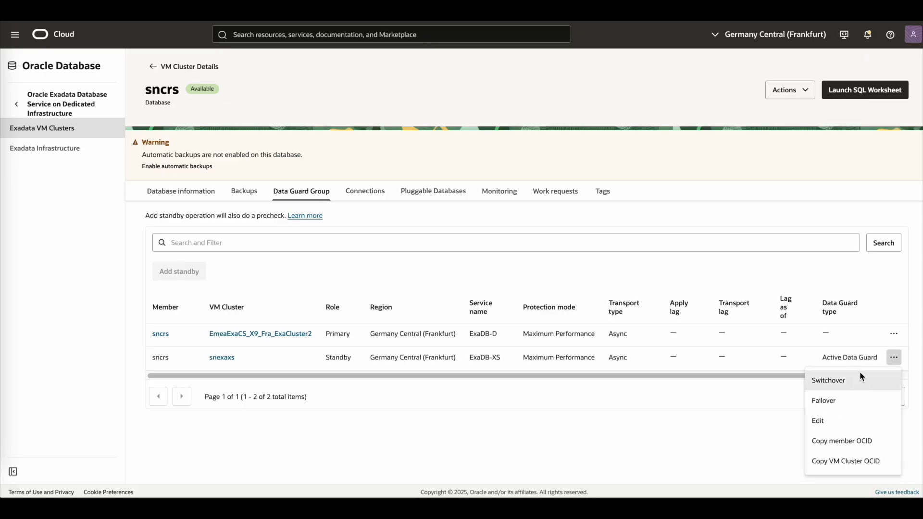
click(841, 382)
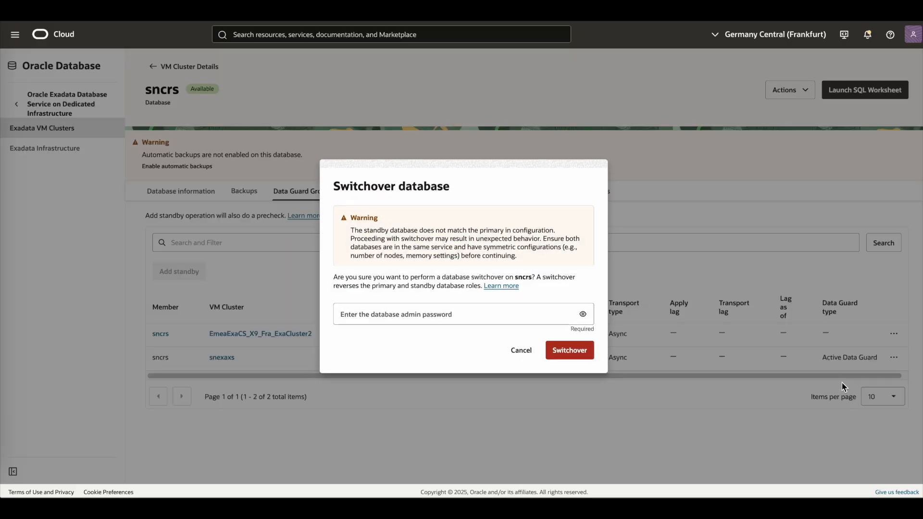
key(ctrl+v)
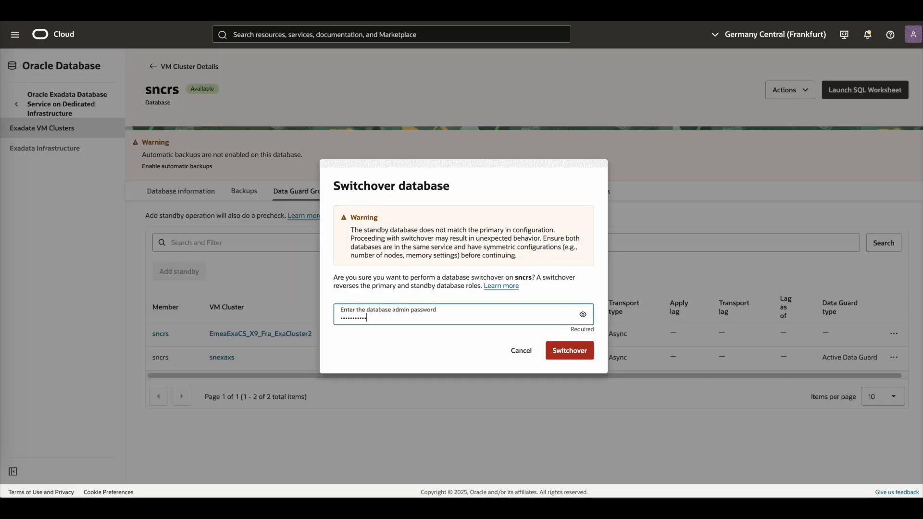
click(567, 354)
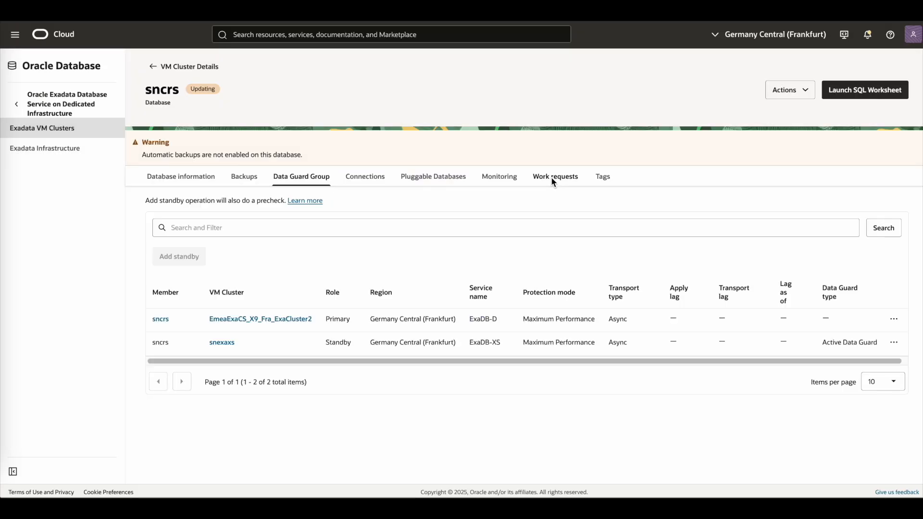
- Inspect the Switchover Data Guard work request's log messages and details, then return to the database
click(553, 179)
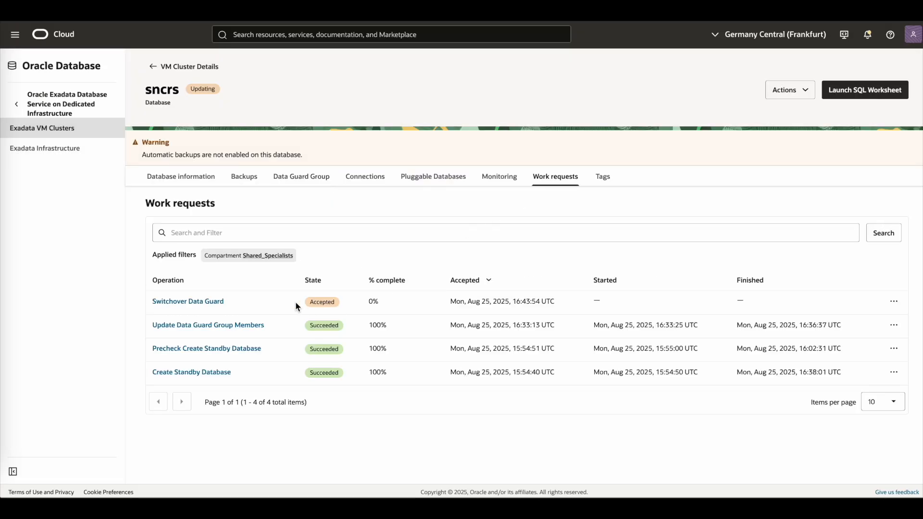
click(215, 302)
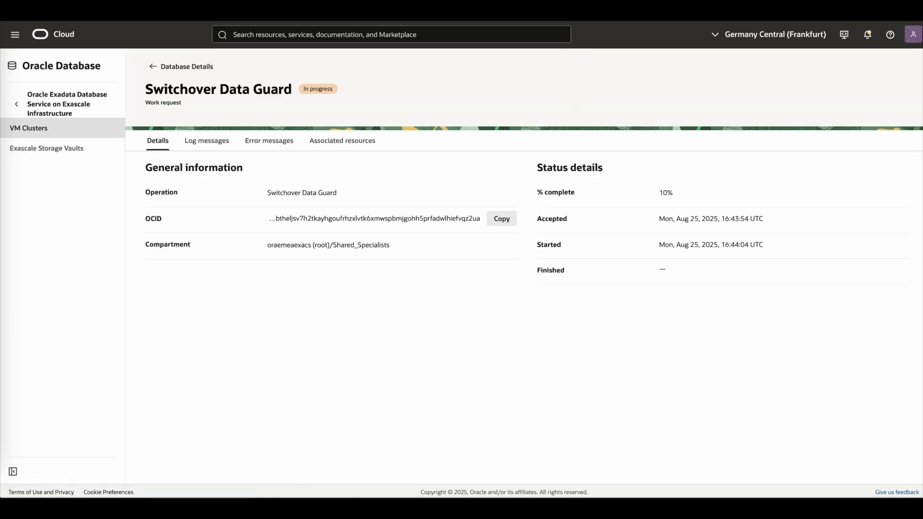
click(213, 144)
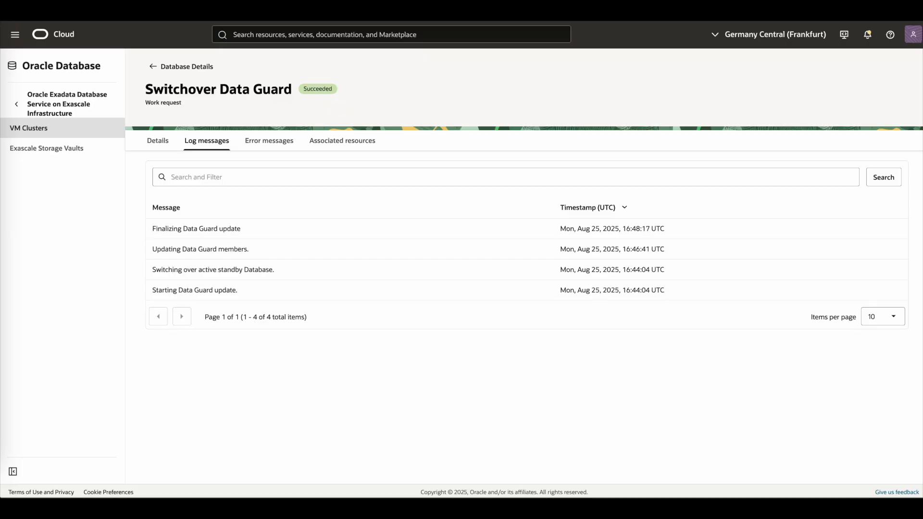
click(159, 142)
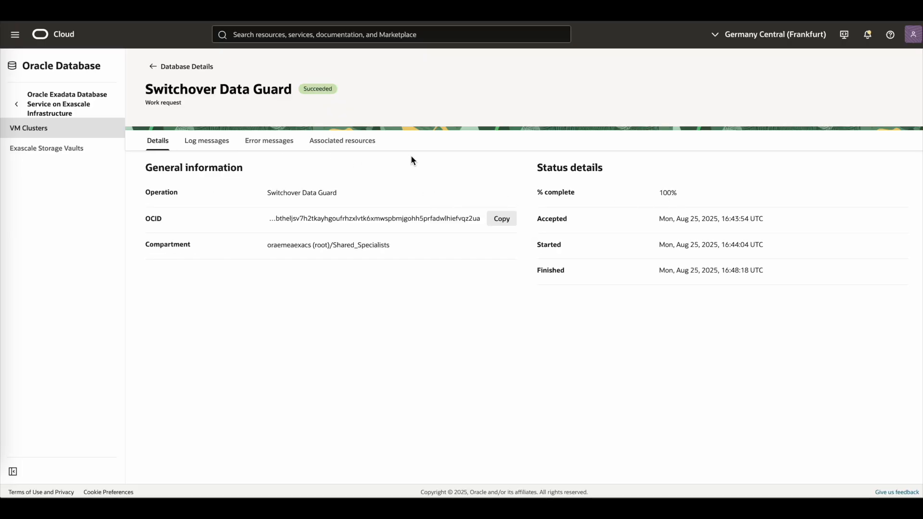
click(149, 66)
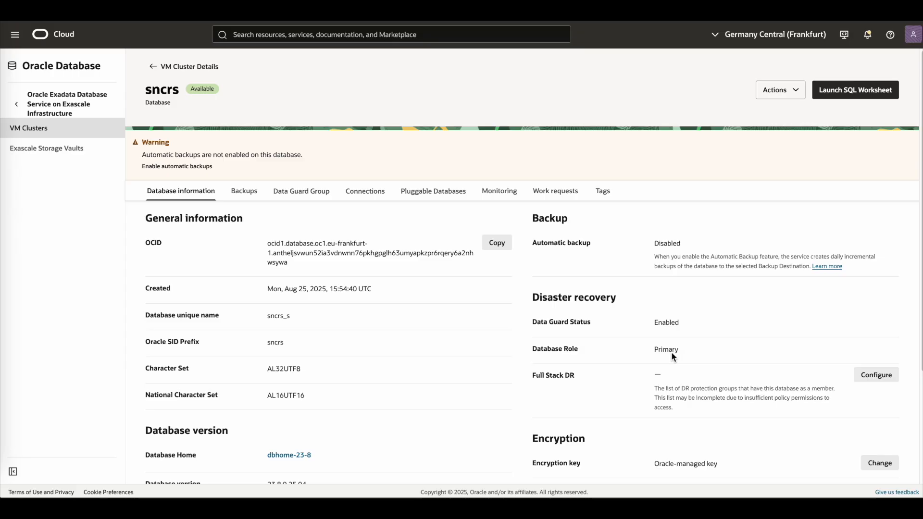
- Fail over to the sncrs standby on EmeaExaCS_X9_Fra_ExaCluster2 from its Data Guard group, entering the database admin password
click(292, 192)
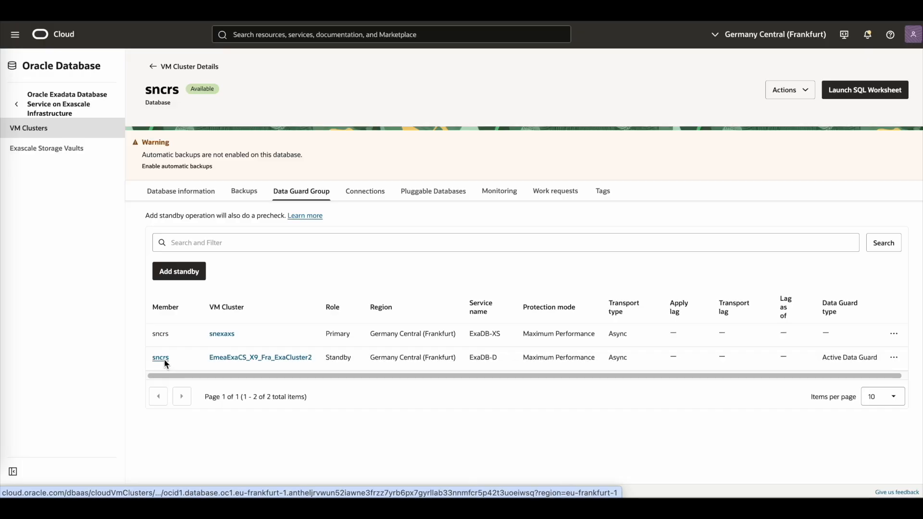
click(163, 358)
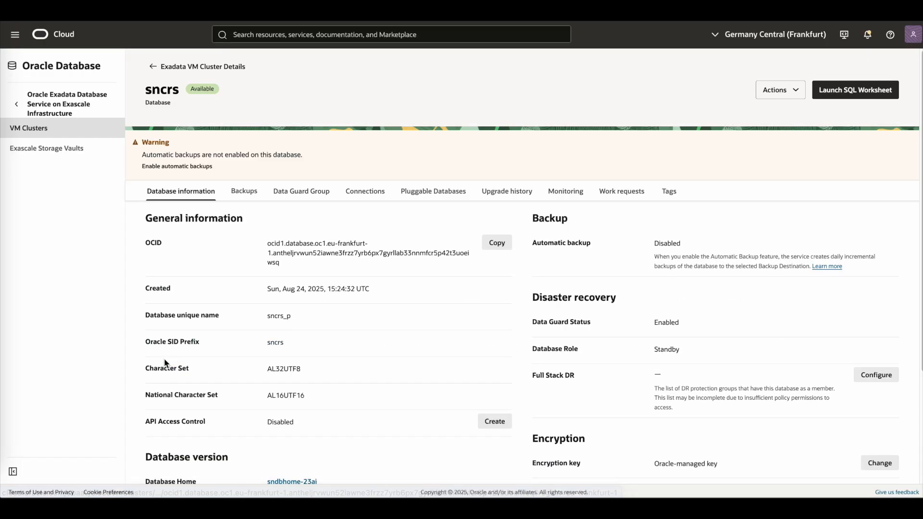
click(306, 192)
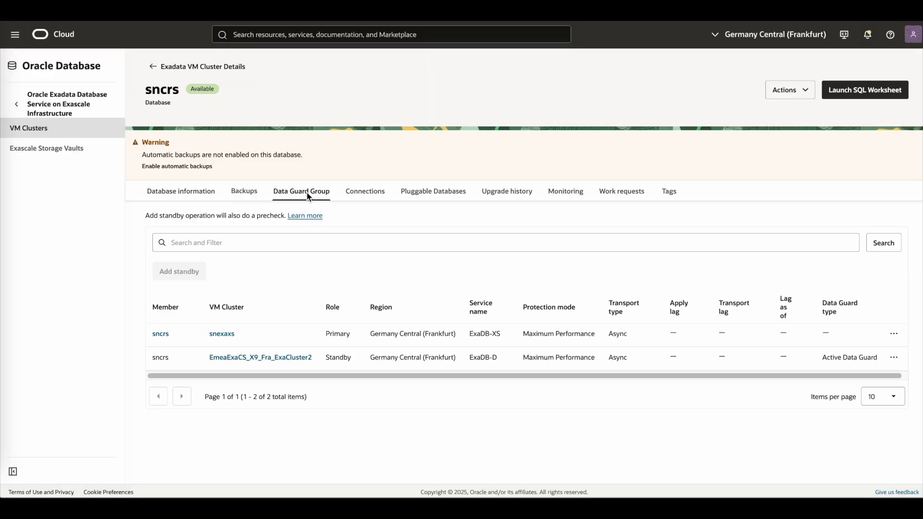
click(891, 357)
click(838, 400)
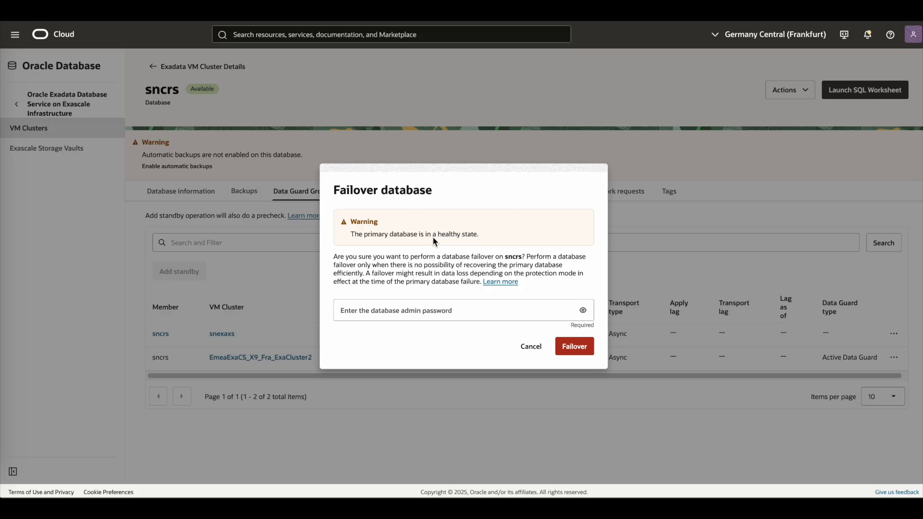
click(482, 313)
key(ctrl+v)
click(585, 346)
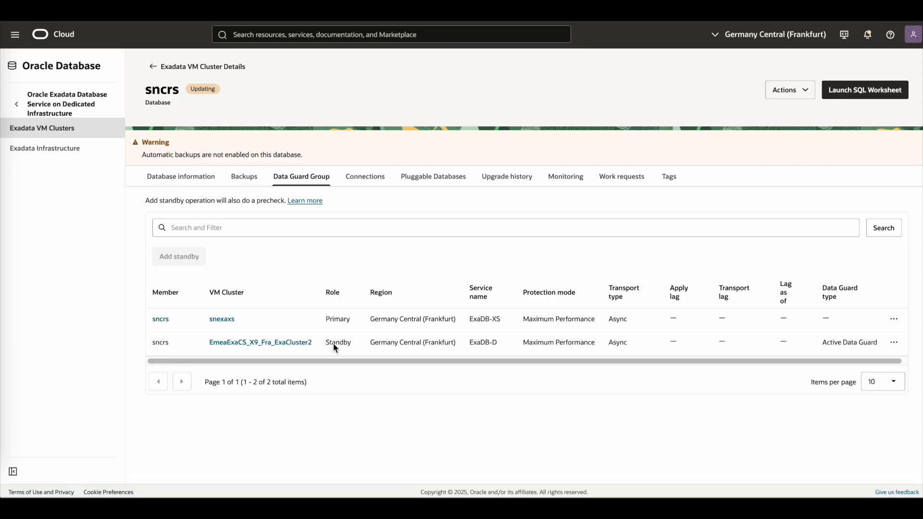
- Inspect the Failover Data Guard work request's log messages and details, then return to the database
click(609, 181)
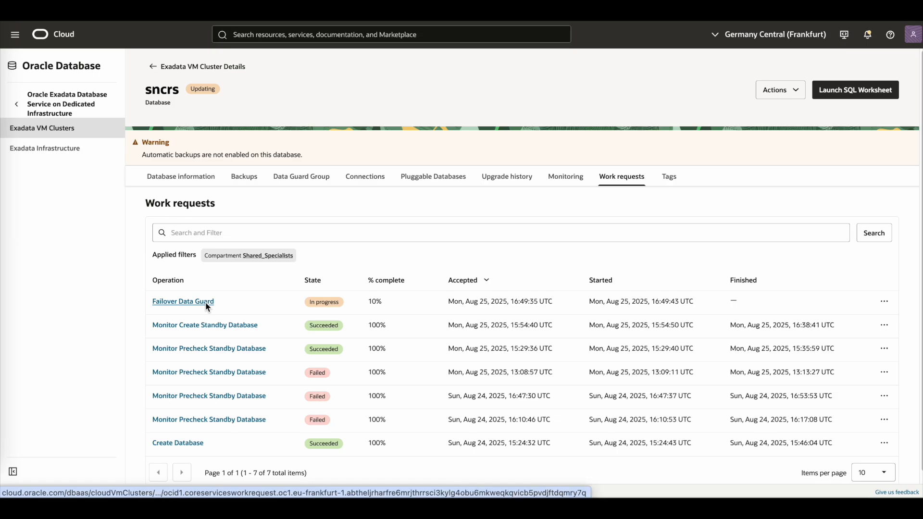
click(205, 303)
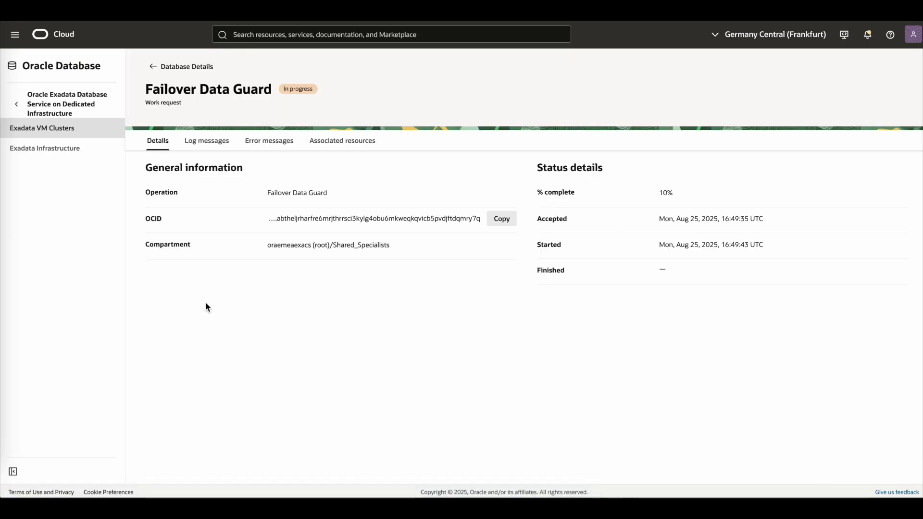
click(217, 148)
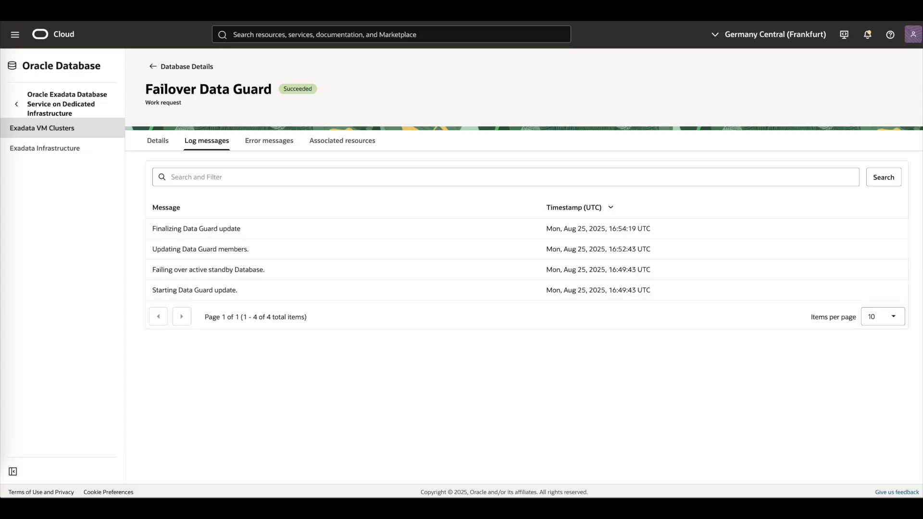
click(158, 141)
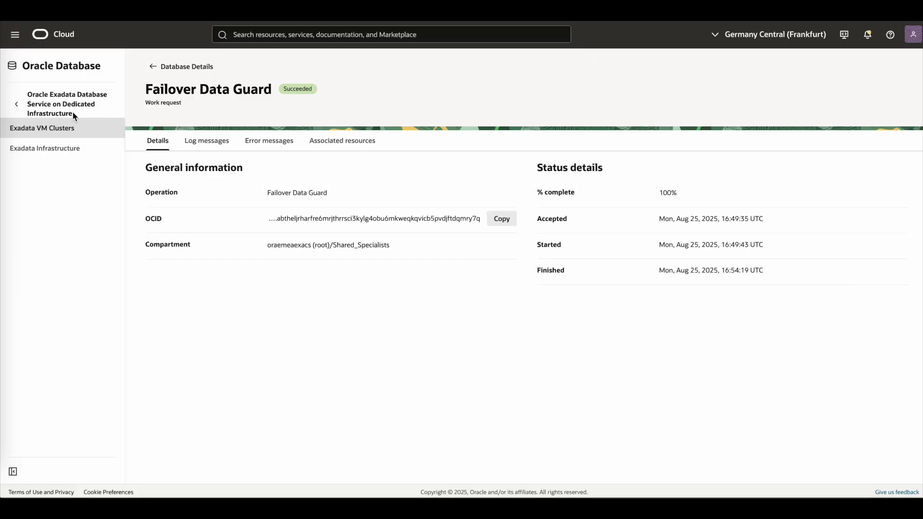
click(153, 67)
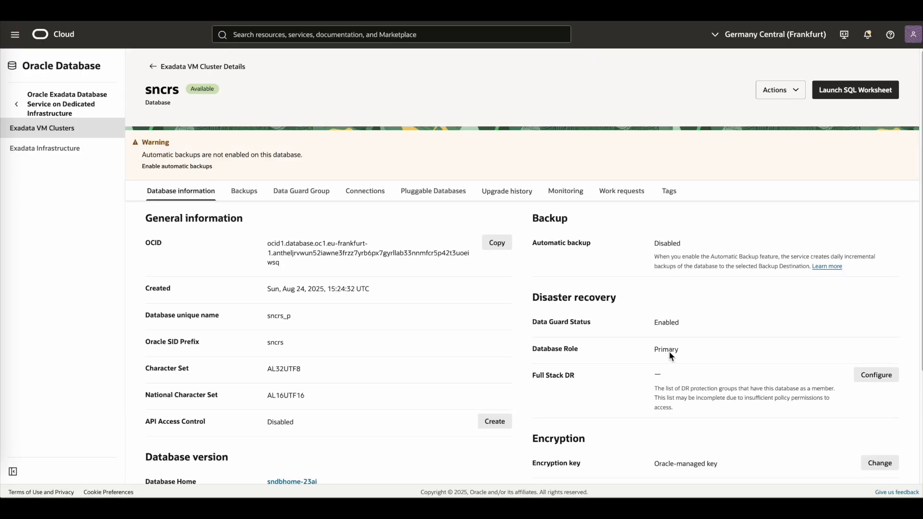
- Reinstate the disabled standby sncrs on snexaxs from the Data Guard group, entering the database admin password
click(307, 192)
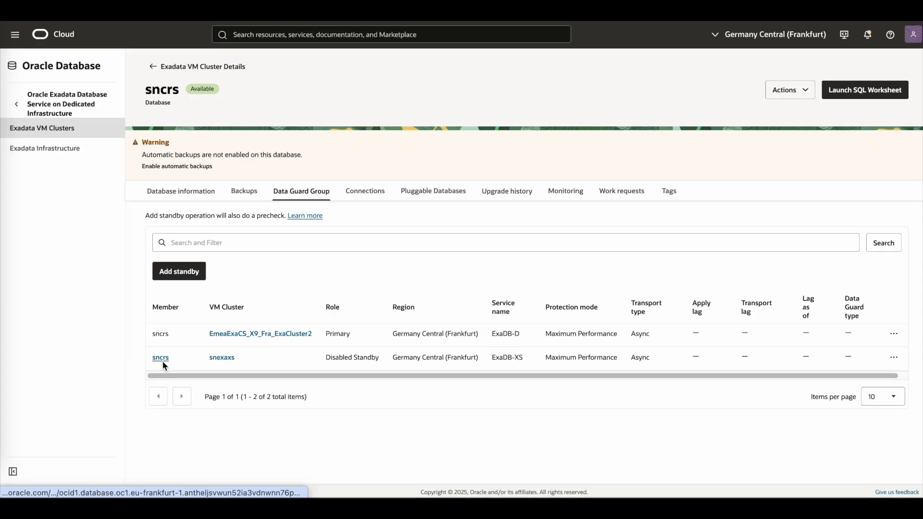
click(162, 361)
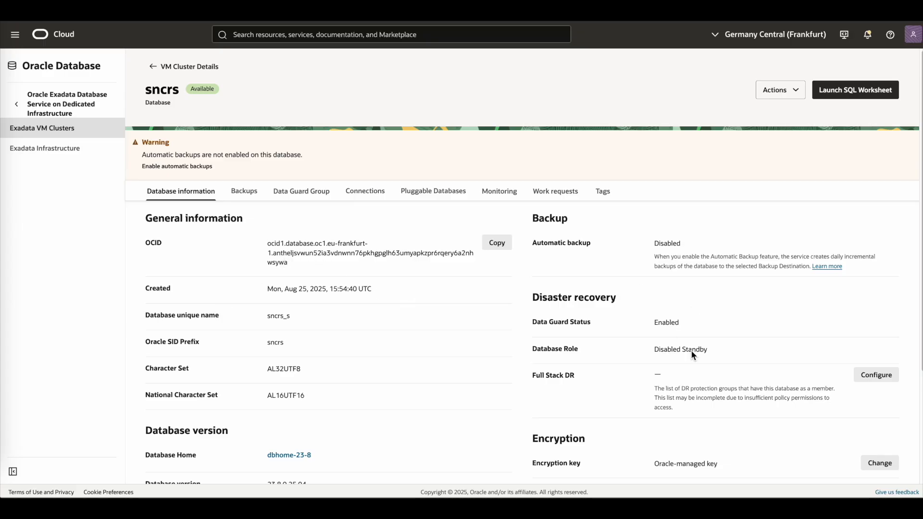
click(297, 194)
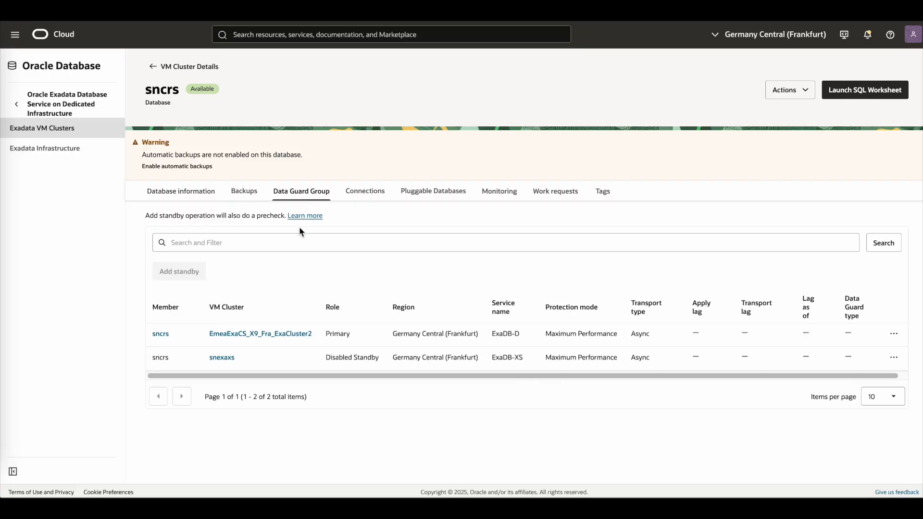
click(893, 358)
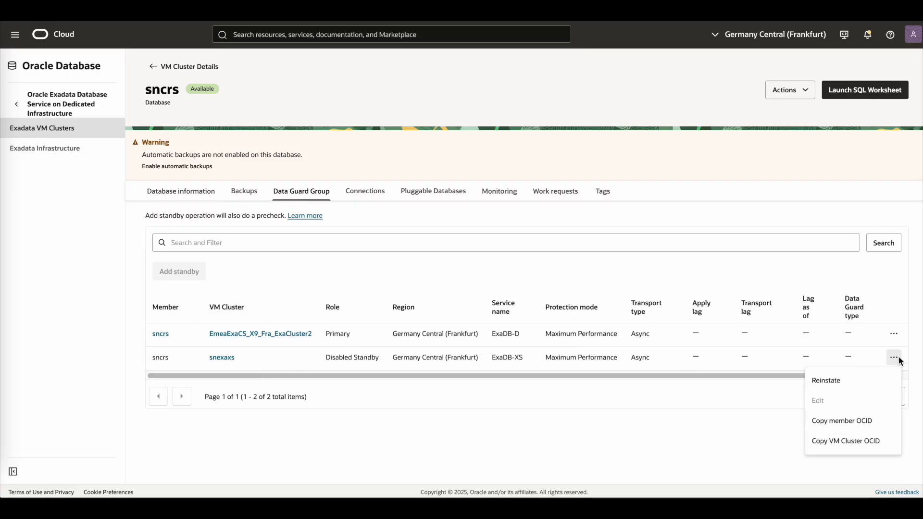
click(826, 380)
key(ctrl+v)
click(569, 320)
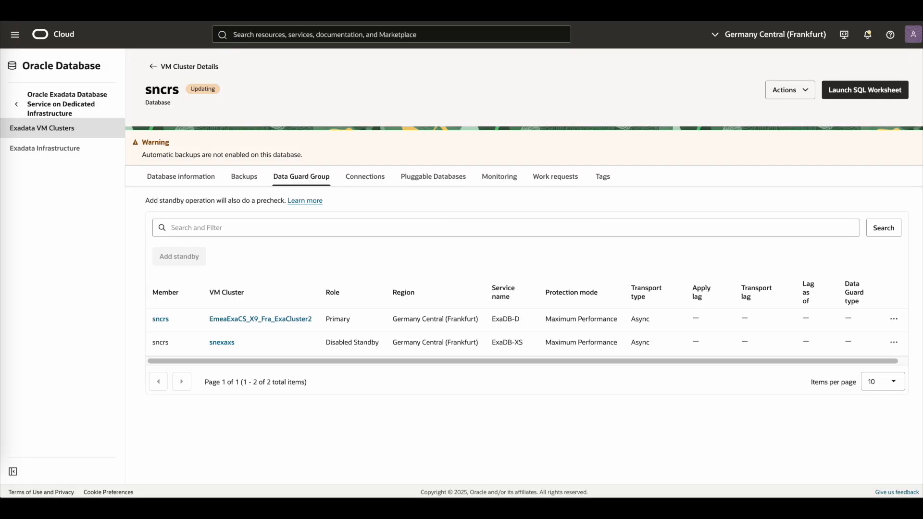
- Inspect the Reinstate Data Guard work request's log messages and details, then return to the database
click(558, 178)
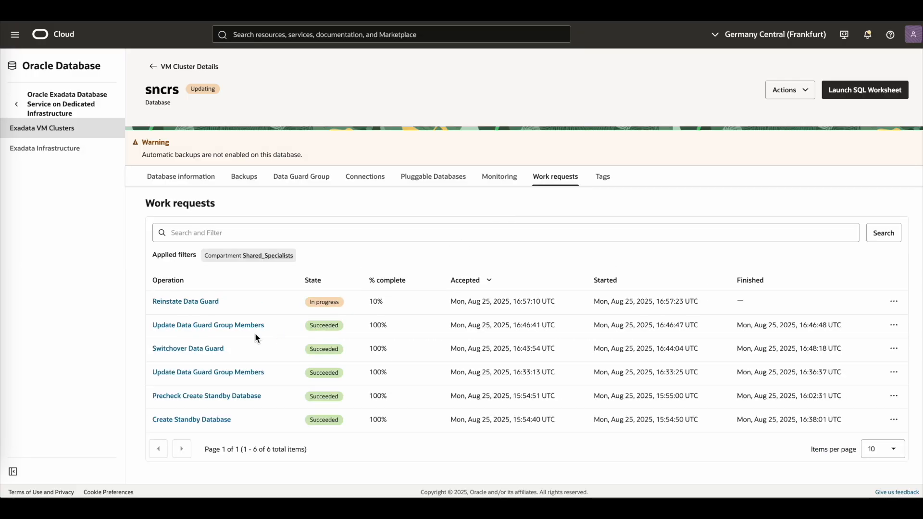
click(202, 303)
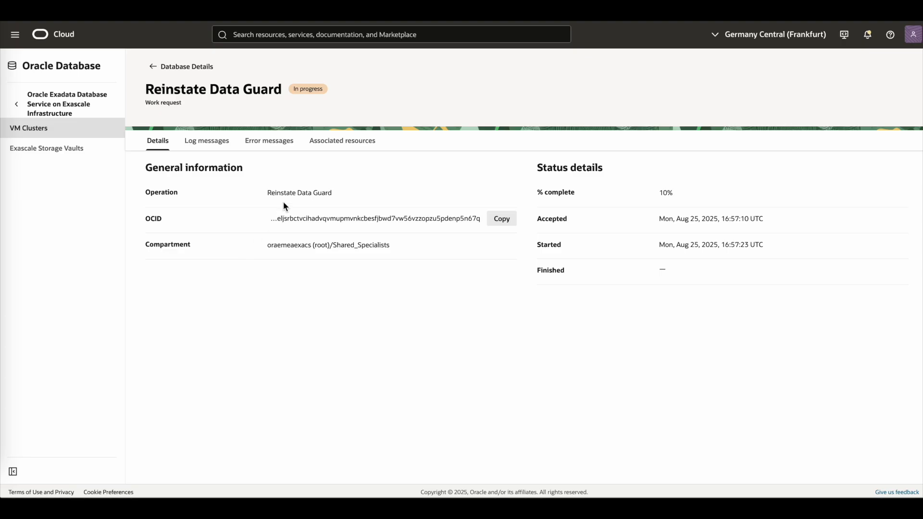
click(200, 142)
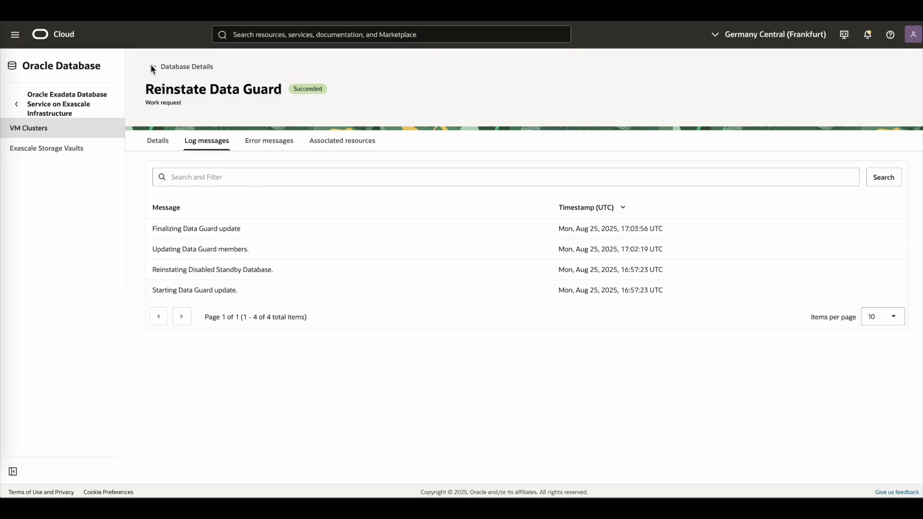
click(157, 141)
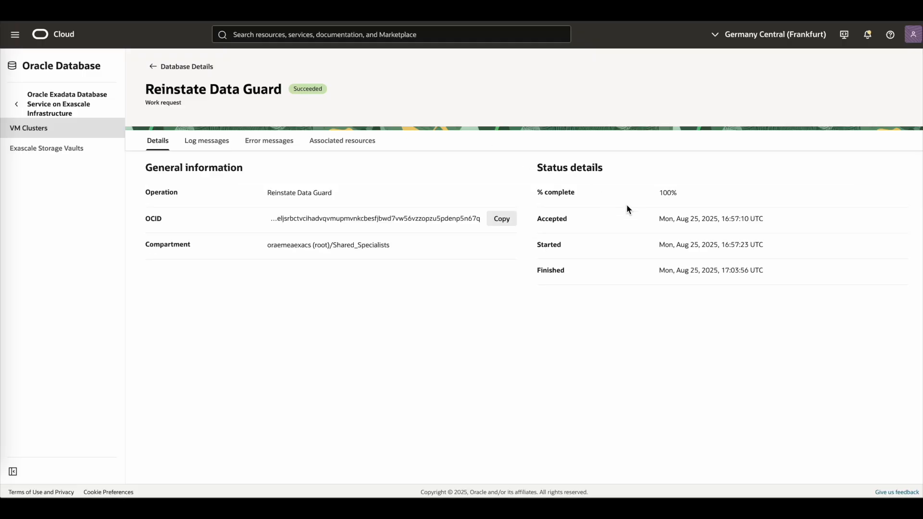
click(153, 67)
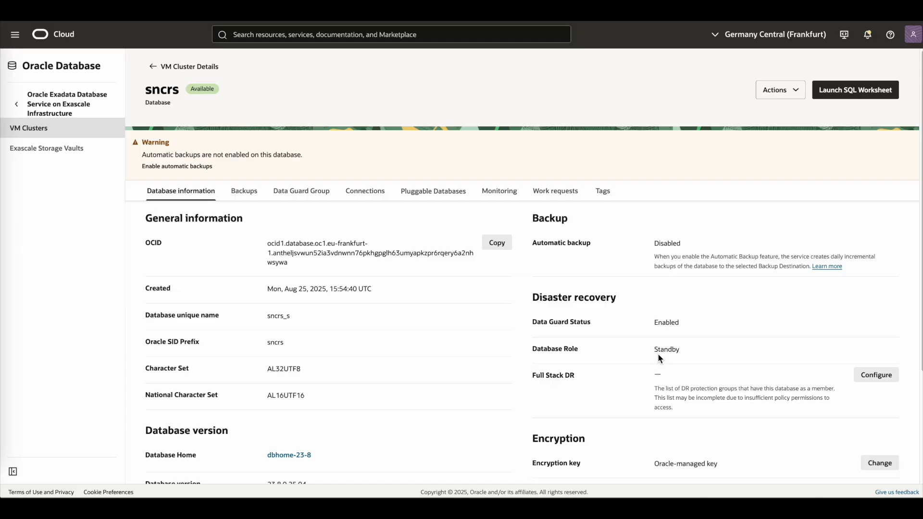
- Review the Data Guard group roles and open the primary sncrs database on EmeaExaCS_X9_Fra_ExaCluster2
click(299, 197)
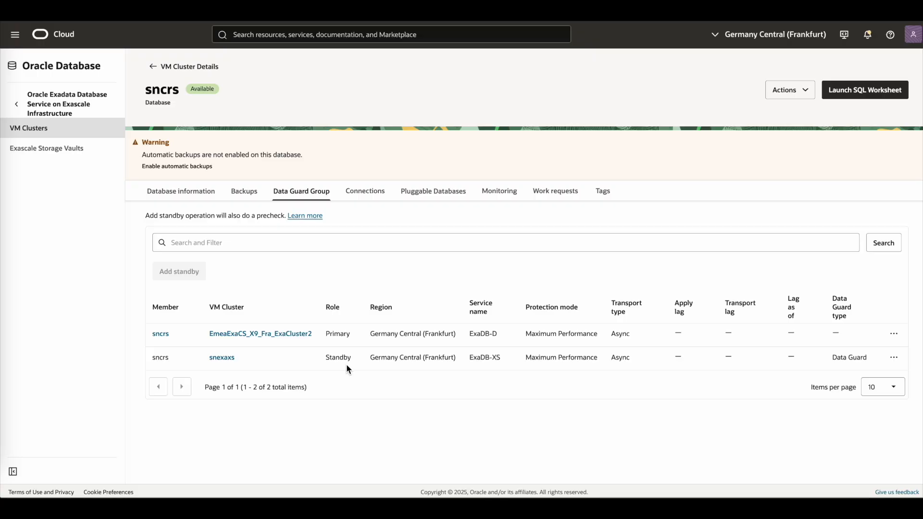
click(160, 334)
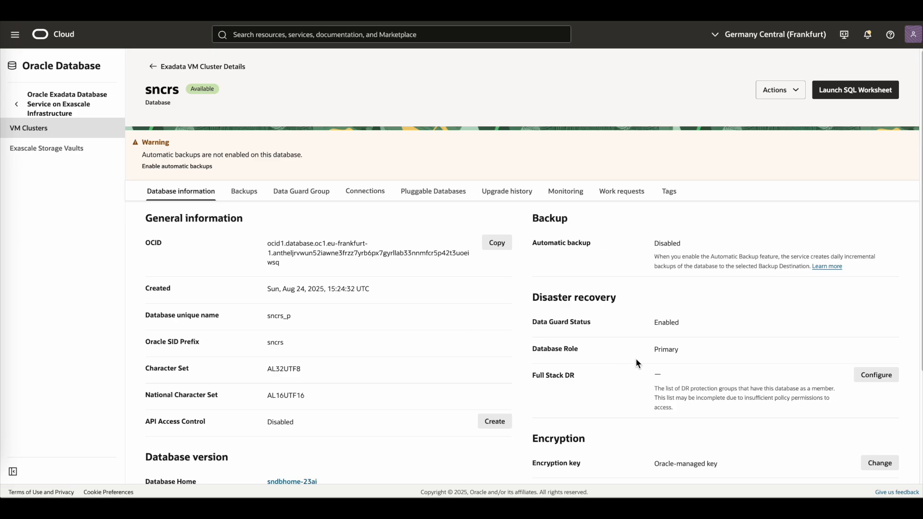